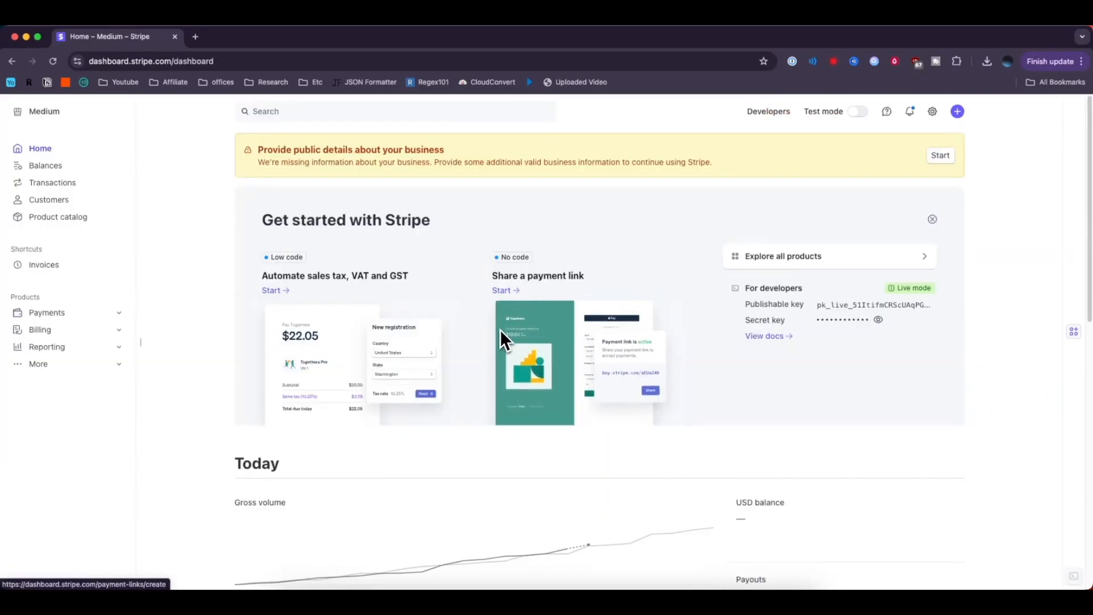
# Choose Invoice from the Create menu to open a blank invoice with its live preview.
pyautogui.click(958, 111)
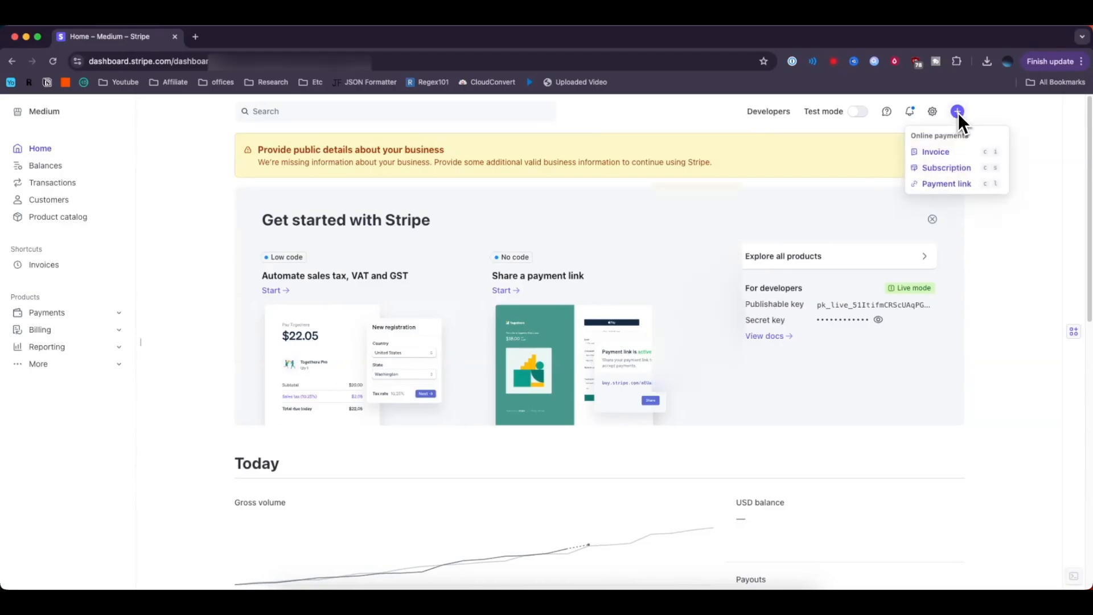
pyautogui.click(963, 155)
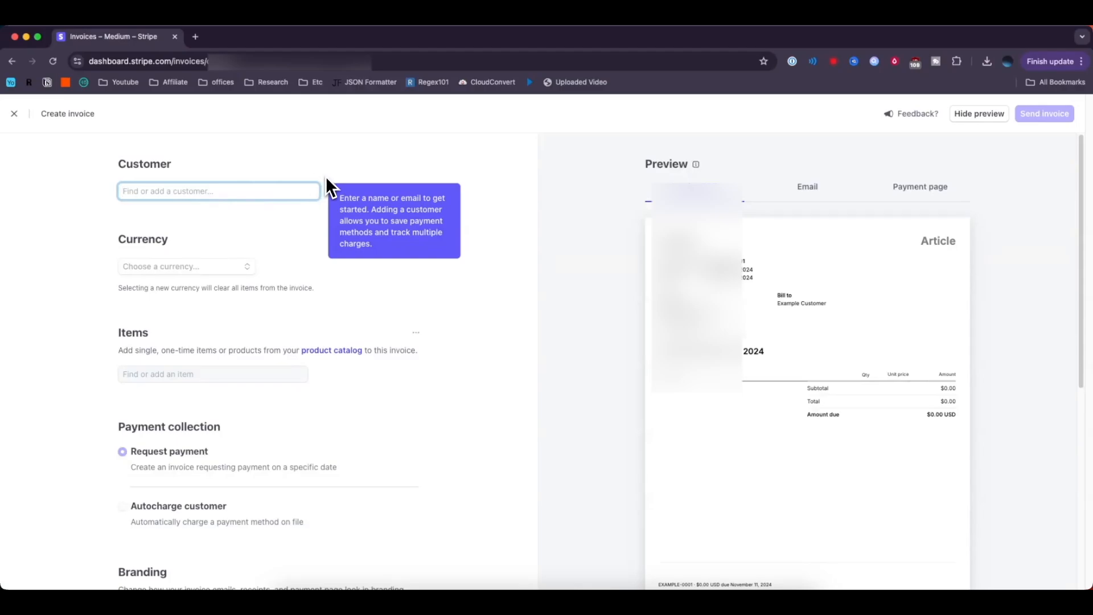
# Create a new customer from the typed full name, enter their e-mail address, and save them to the invoice.
pyautogui.write('John Doe')
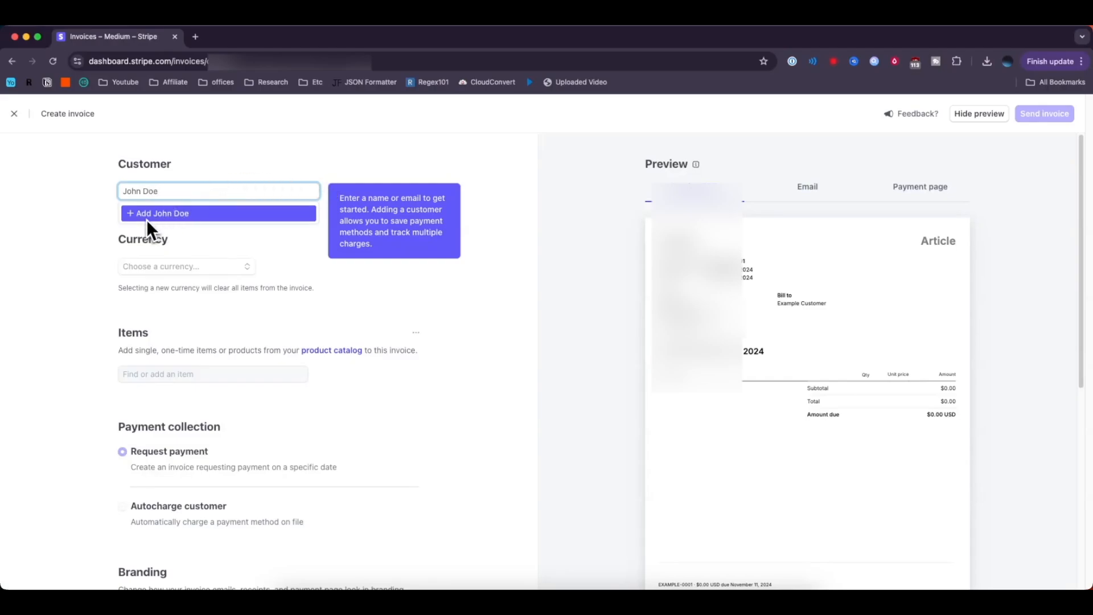
pyautogui.click(195, 214)
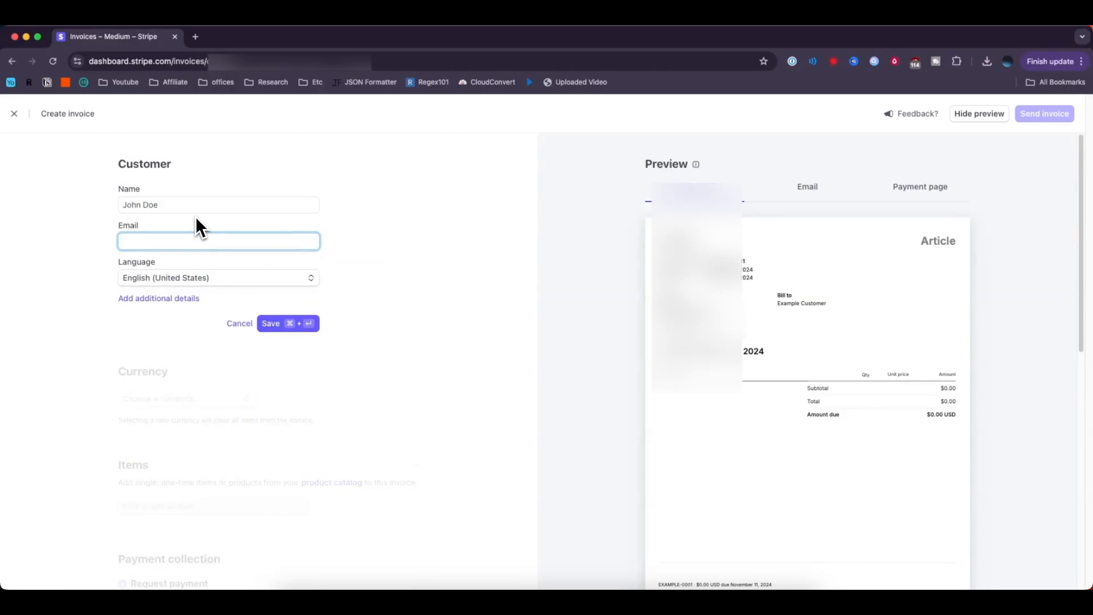
pyautogui.click(298, 326)
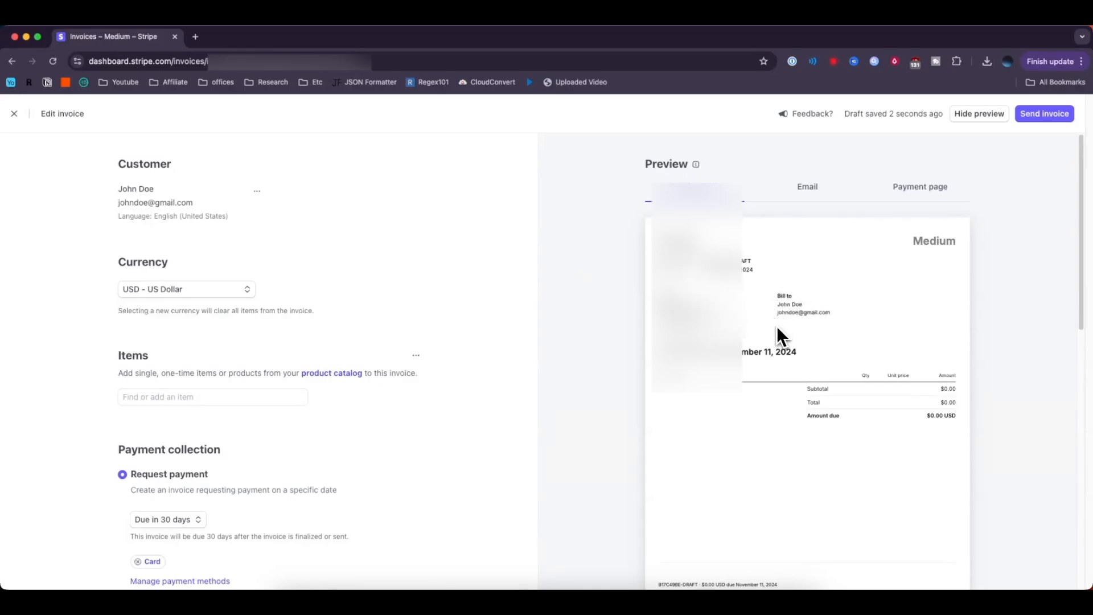
# Keep USD - US Dollar as the invoice currency and bring up the Find or add an item box.
pyautogui.click(222, 294)
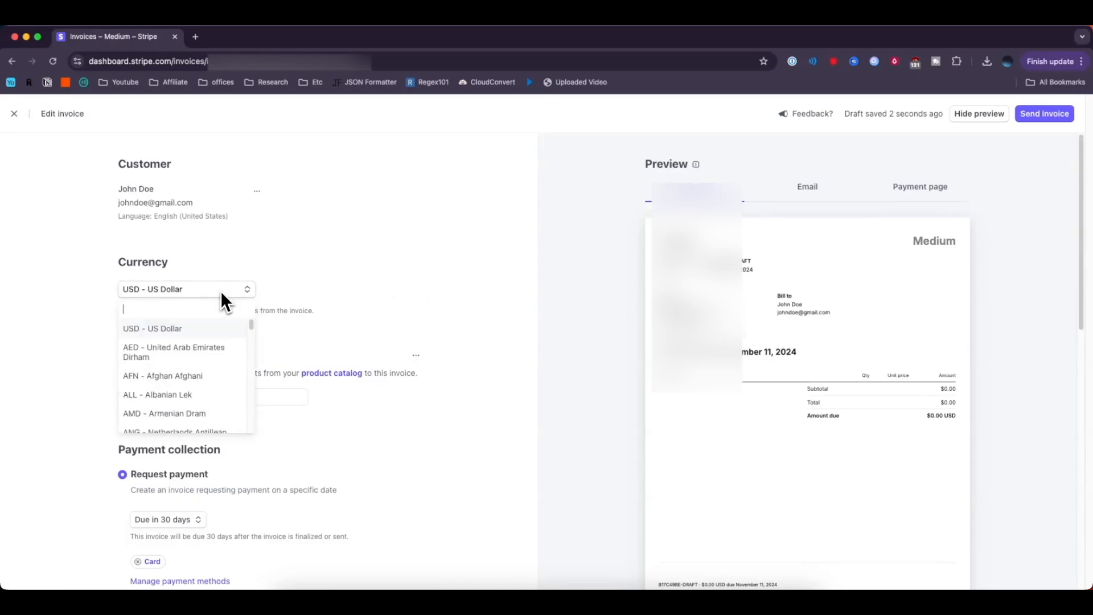
pyautogui.click(183, 329)
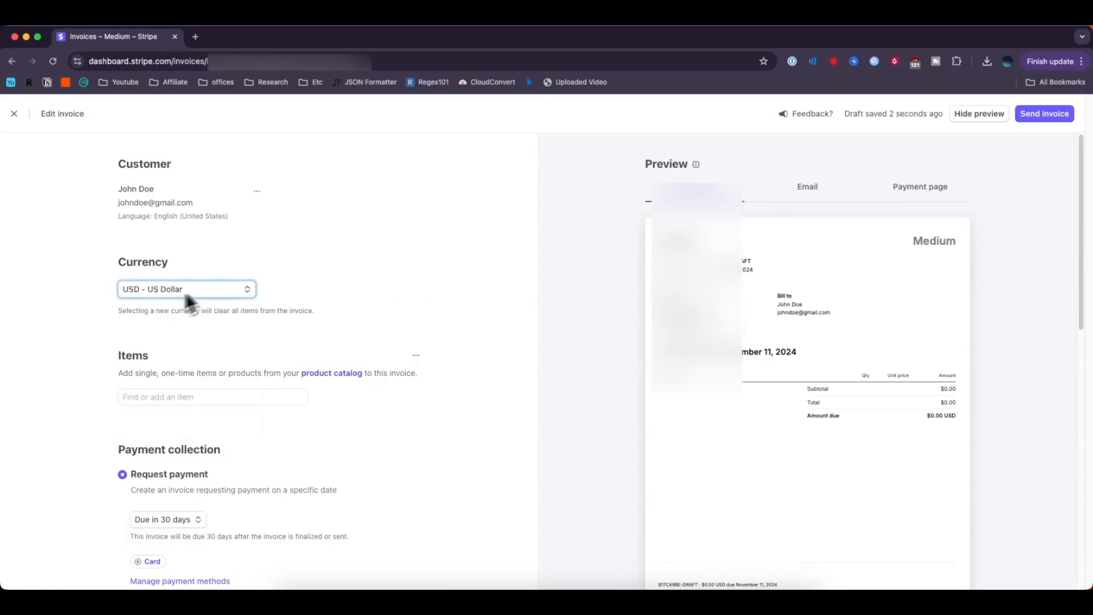
pyautogui.scroll(-5, 402, 281)
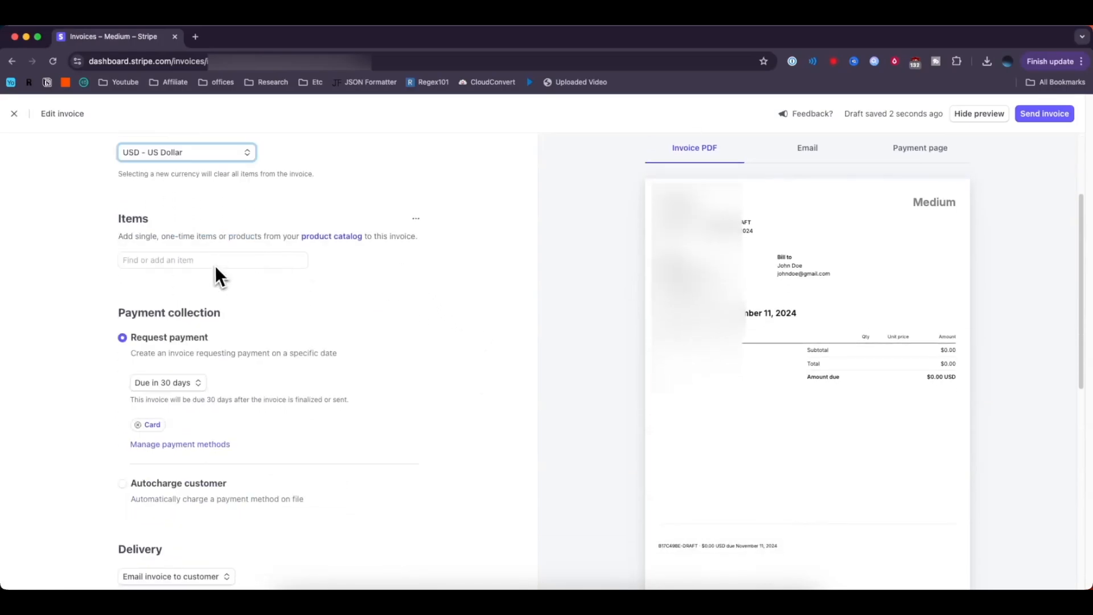
pyautogui.click(213, 263)
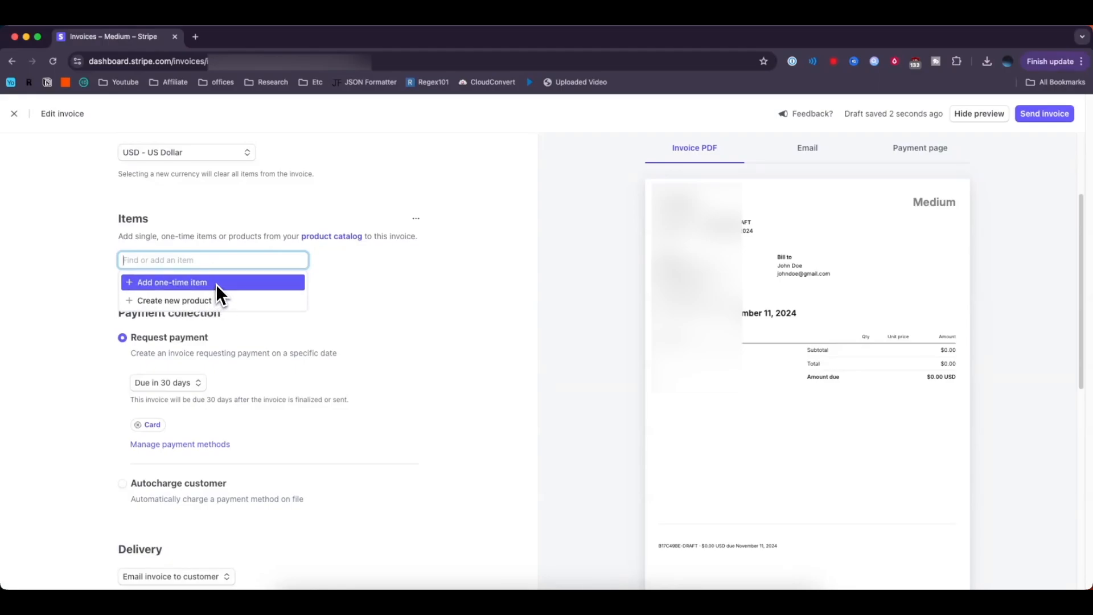
# Add a one-time item named 'Item' with quantity 1 at a price of $1.00.
pyautogui.click(183, 284)
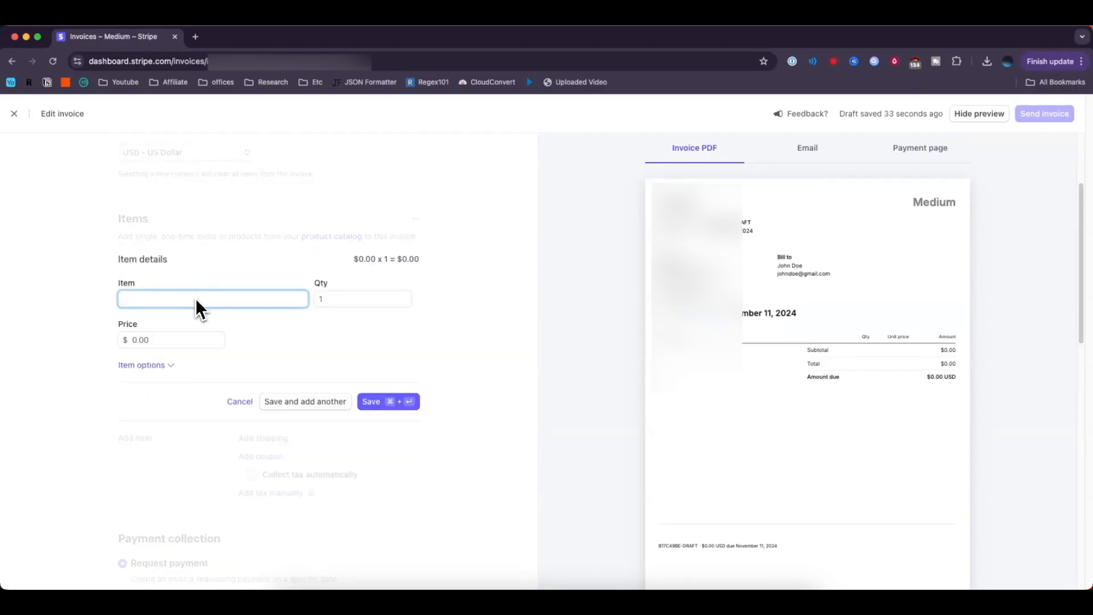
pyautogui.write('Item')
pyautogui.click(363, 302)
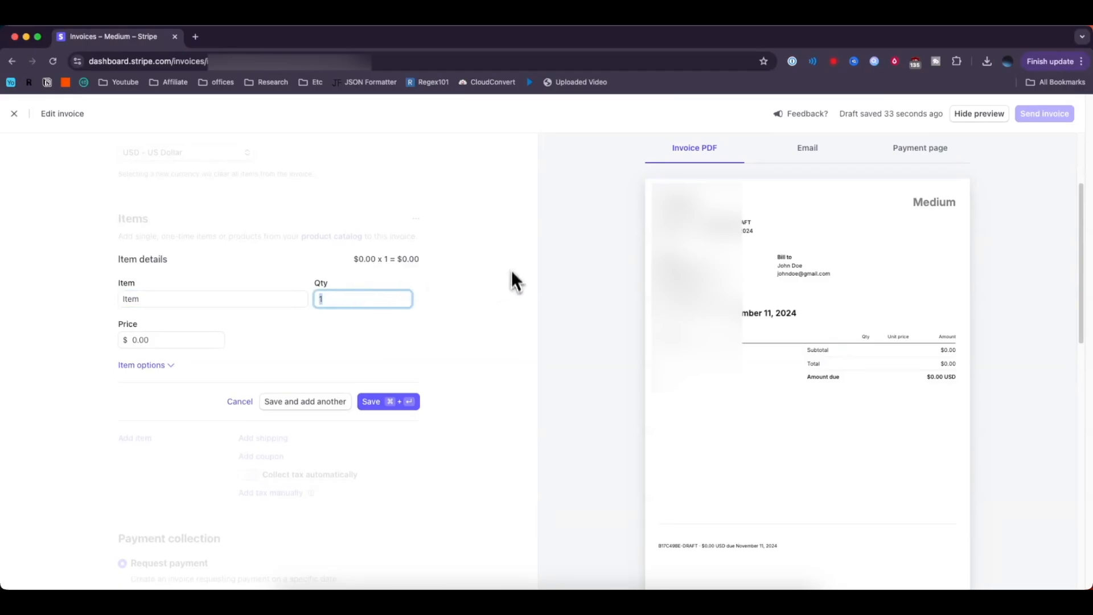
pyautogui.click(183, 342)
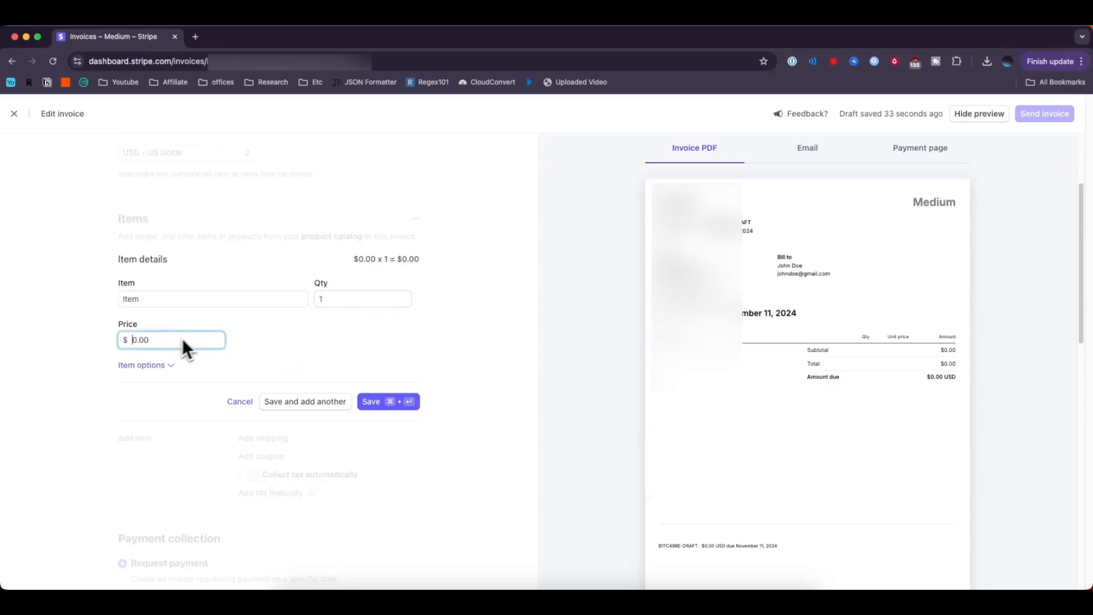
pyautogui.write('1')
pyautogui.click(398, 405)
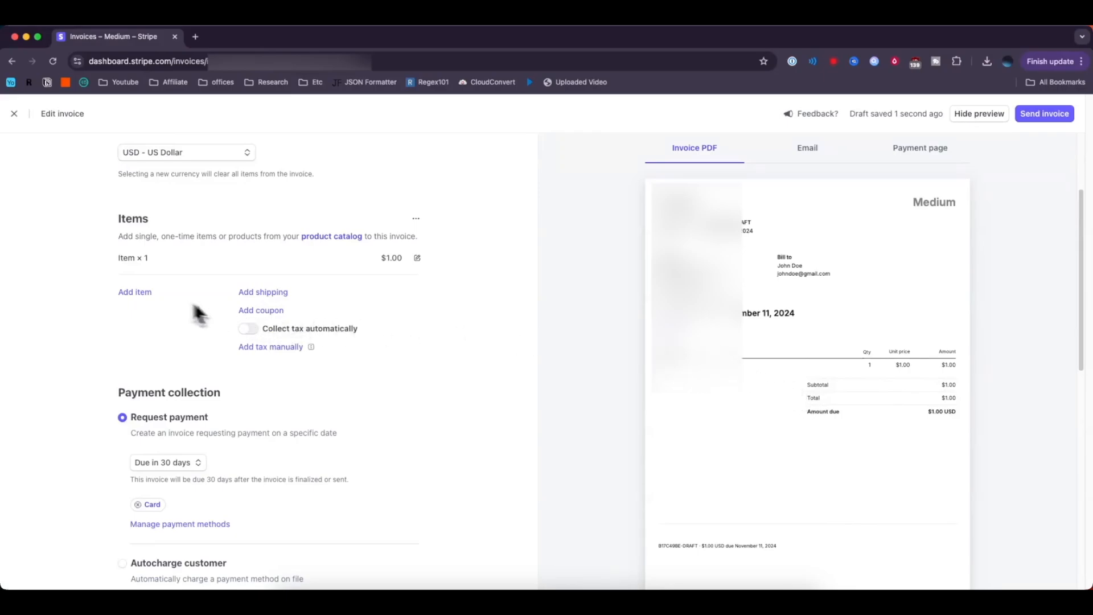
# Add a second one-time item, 'Item 2', priced at $3.00, so the total is $4.00.
pyautogui.click(147, 294)
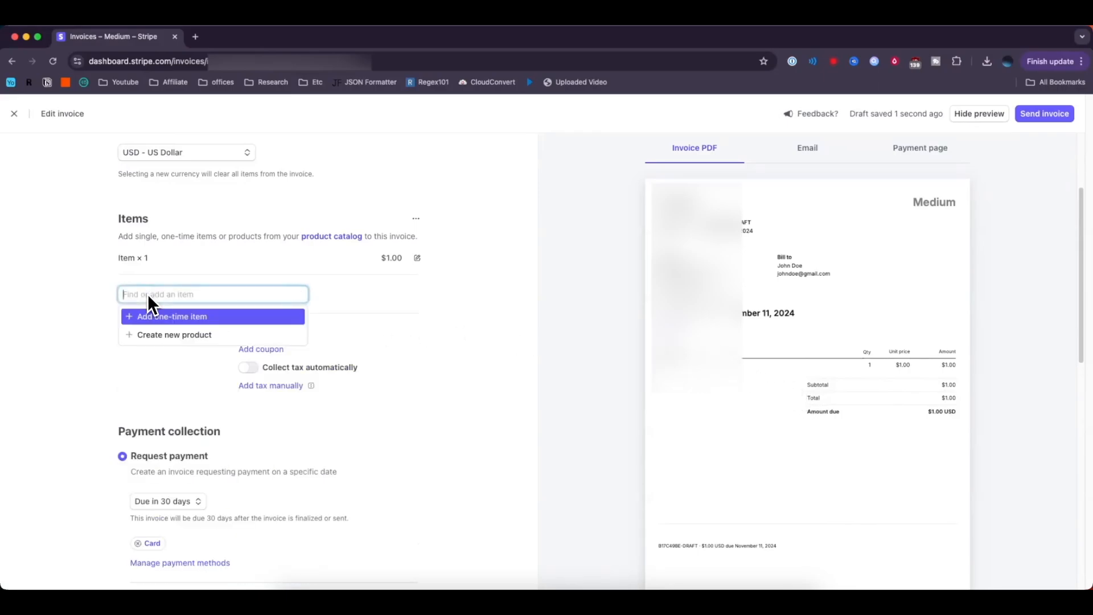
pyautogui.write('Item 2')
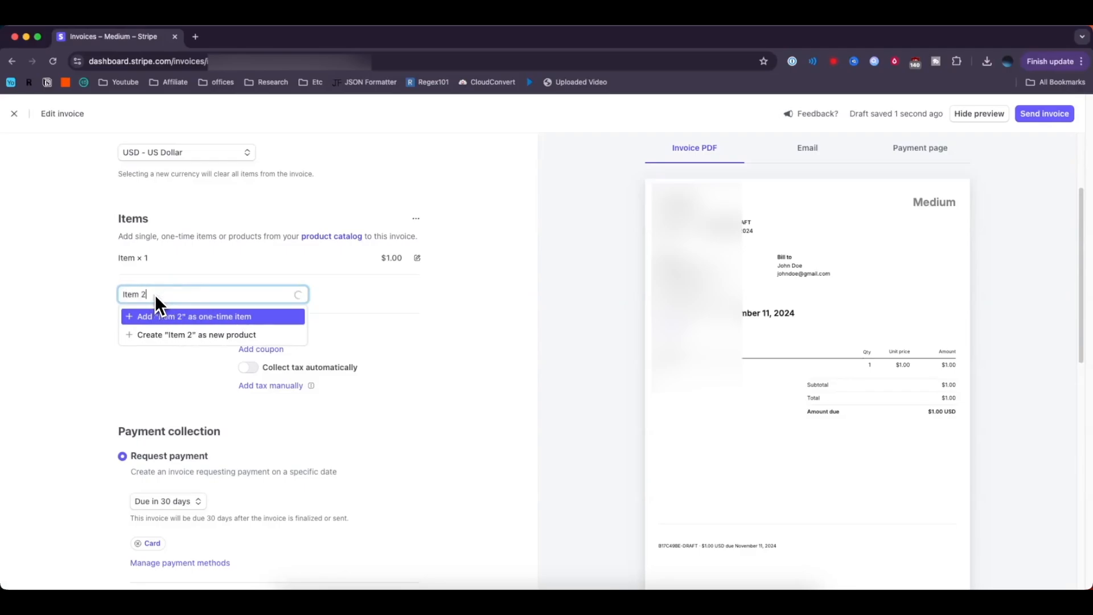
pyautogui.click(201, 319)
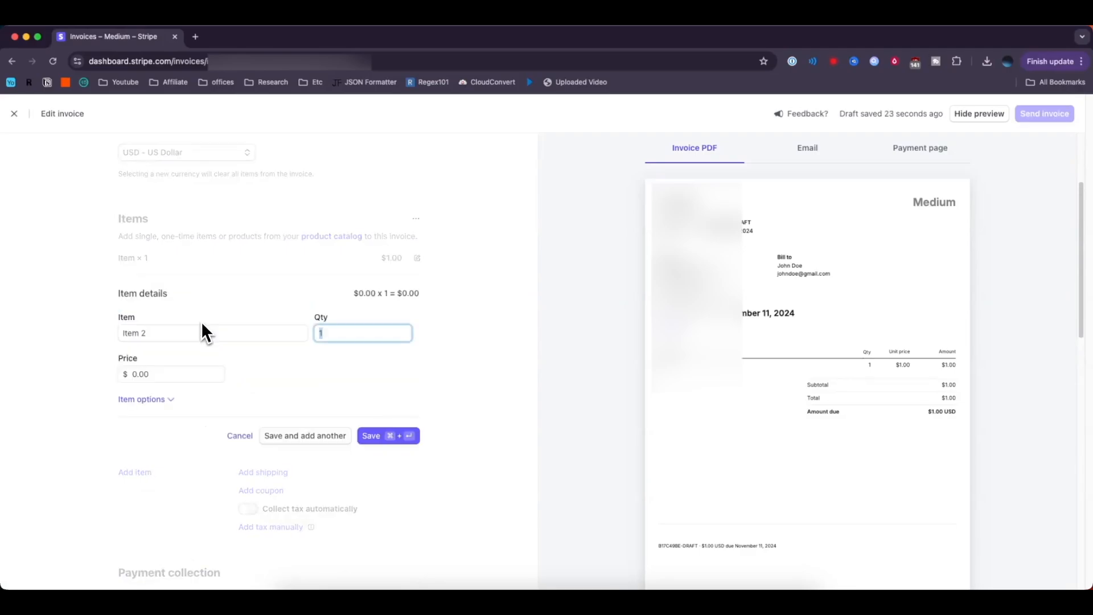
pyautogui.click(138, 375)
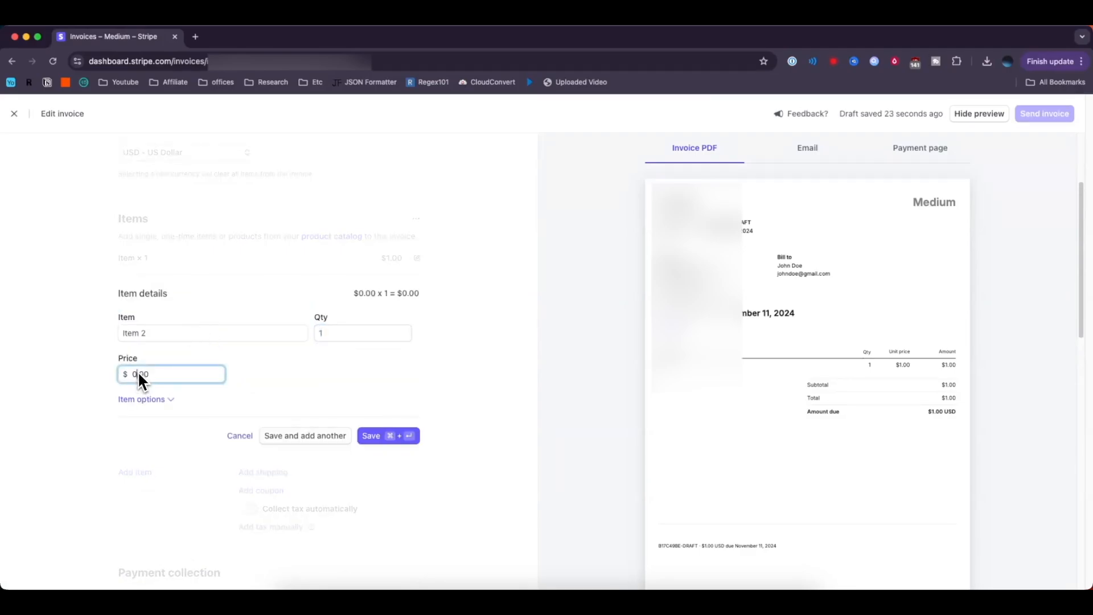
pyautogui.write('3')
pyautogui.click(410, 409)
pyautogui.click(413, 441)
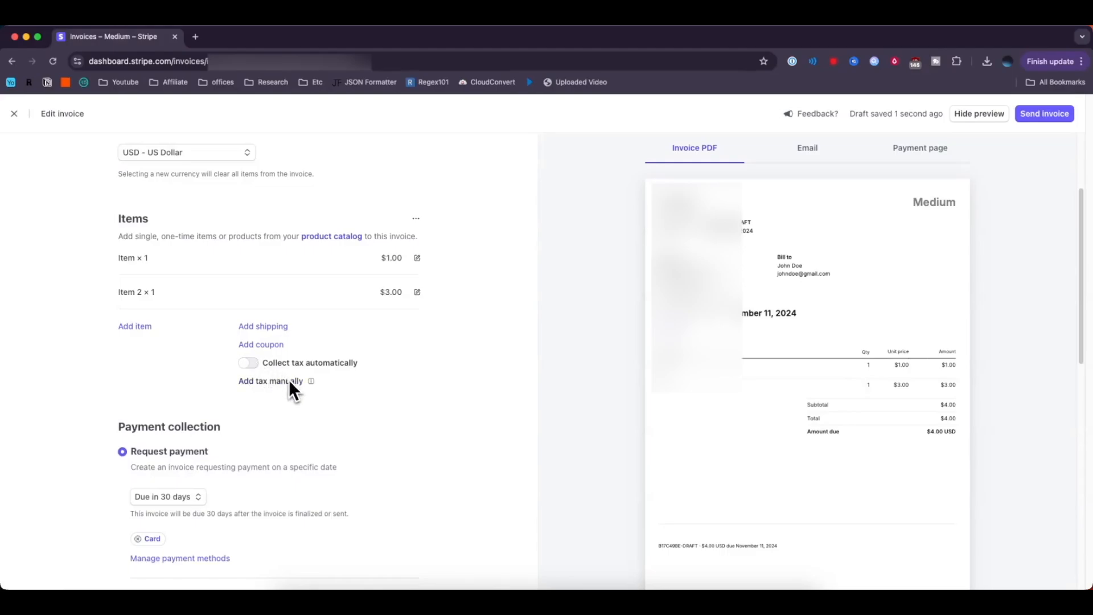
# Keep Request payment as the collection method and change the due date from 30 to 7 days.
pyautogui.scroll(-5, 291, 385)
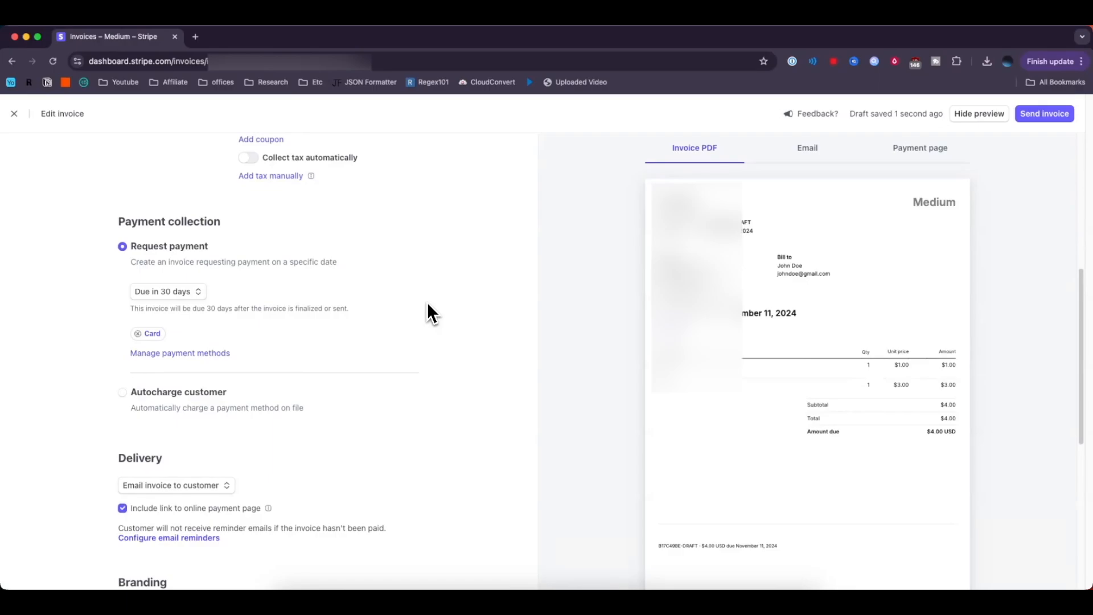
pyautogui.click(205, 391)
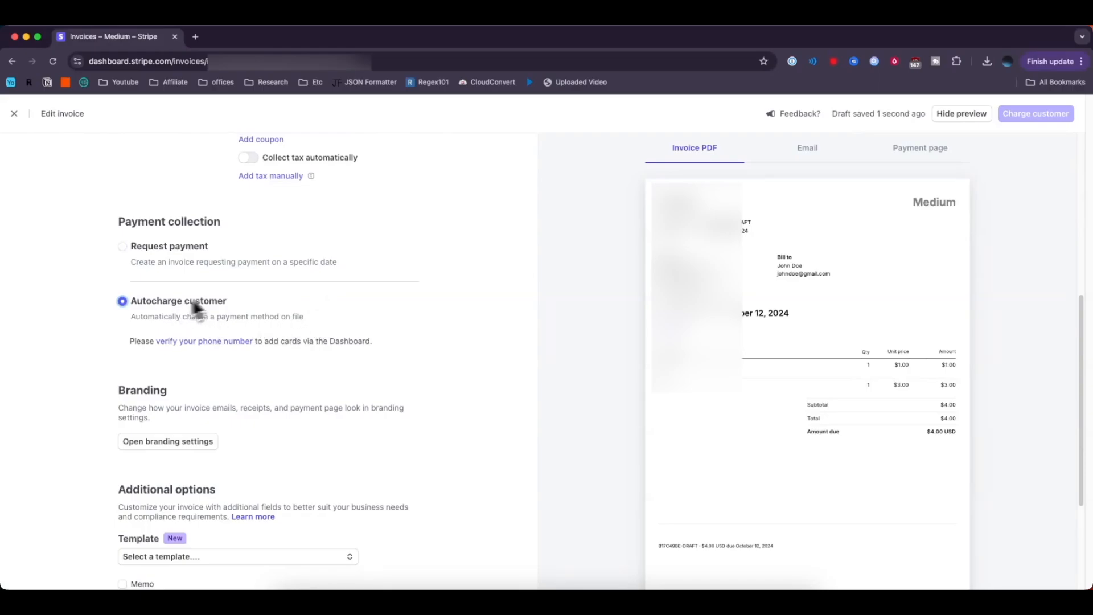
pyautogui.click(200, 248)
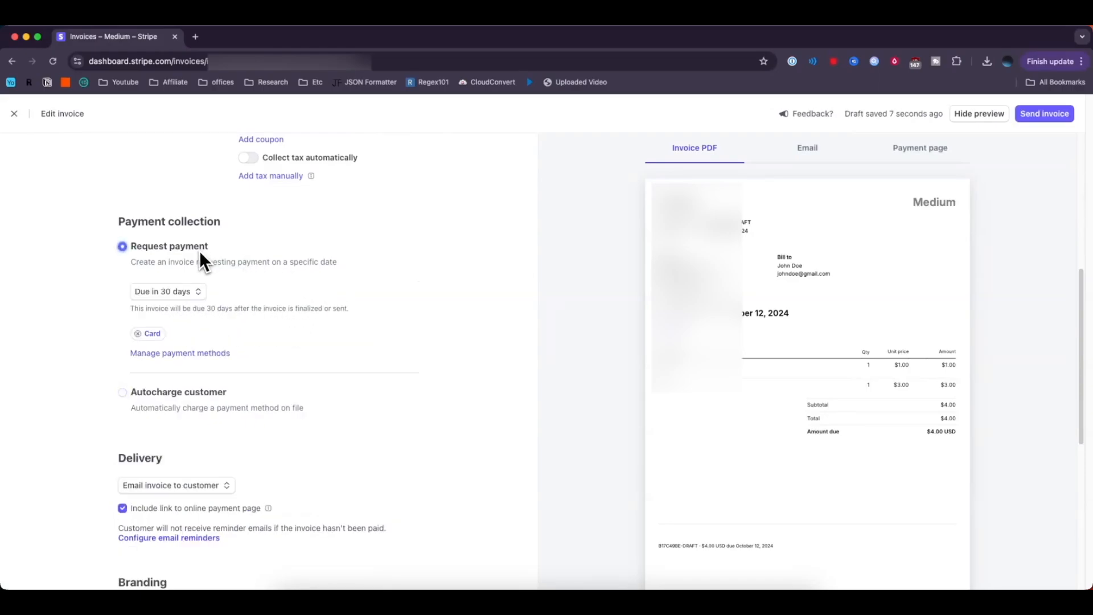
pyautogui.click(193, 291)
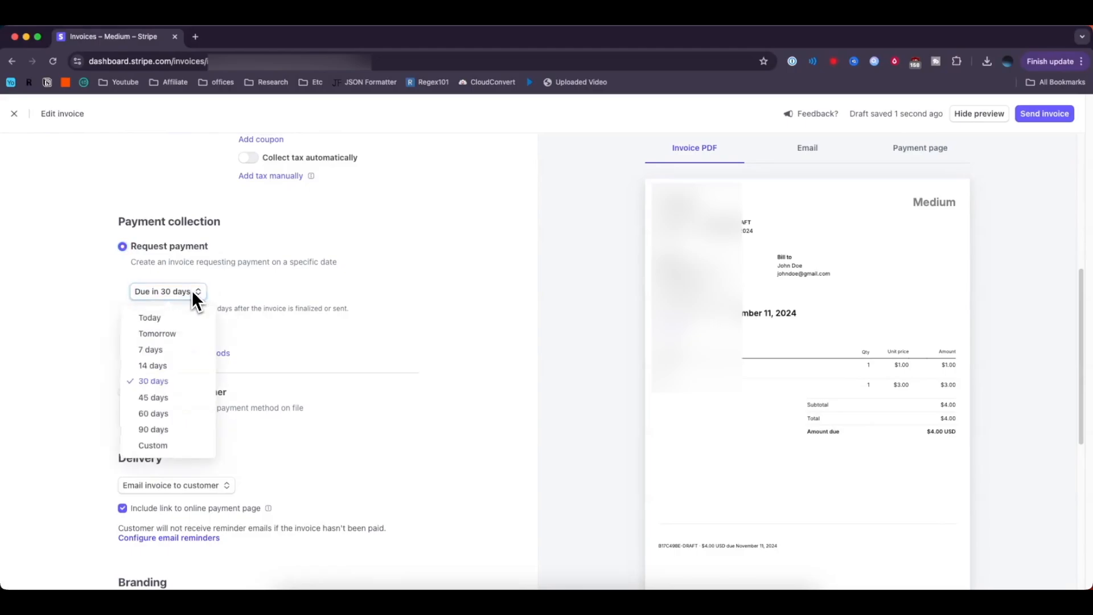
pyautogui.click(168, 353)
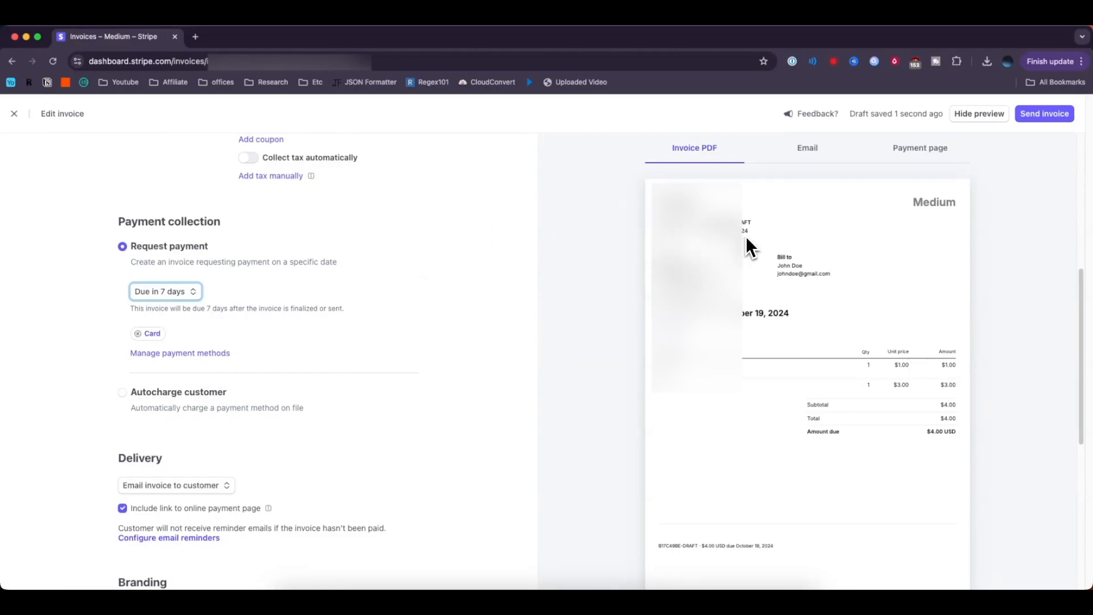
pyautogui.scroll(-3, 373, 282)
pyautogui.scroll(-4, 373, 281)
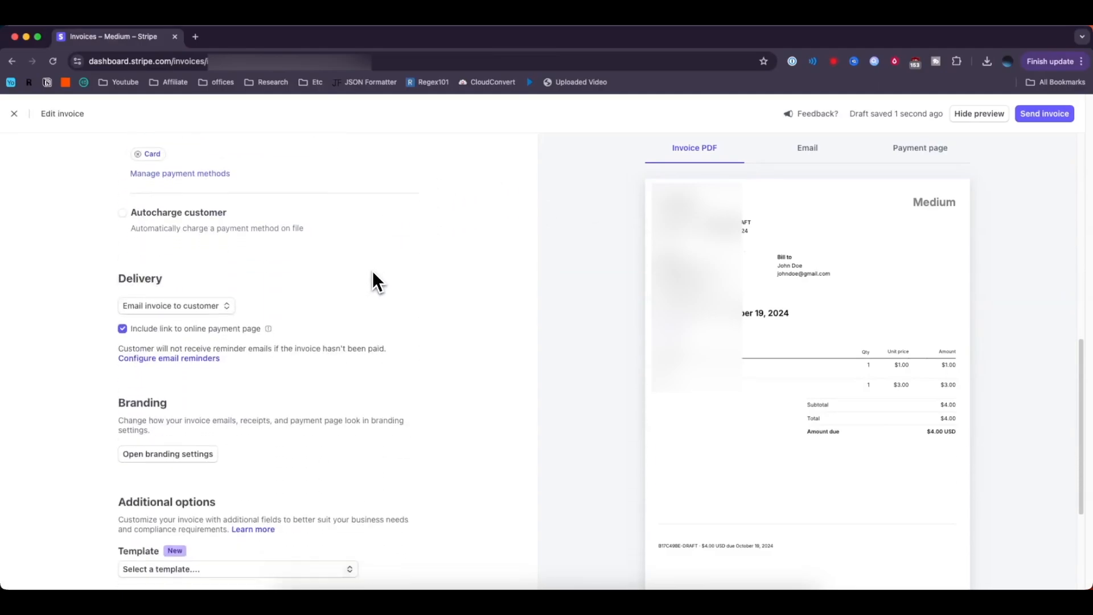
pyautogui.click(212, 249)
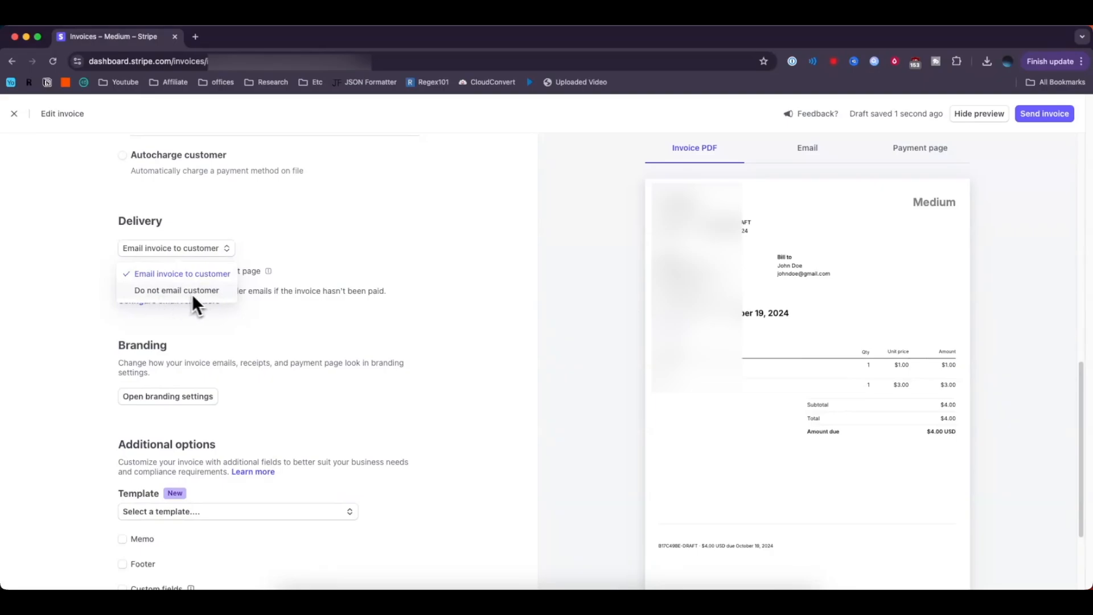
pyautogui.click(313, 223)
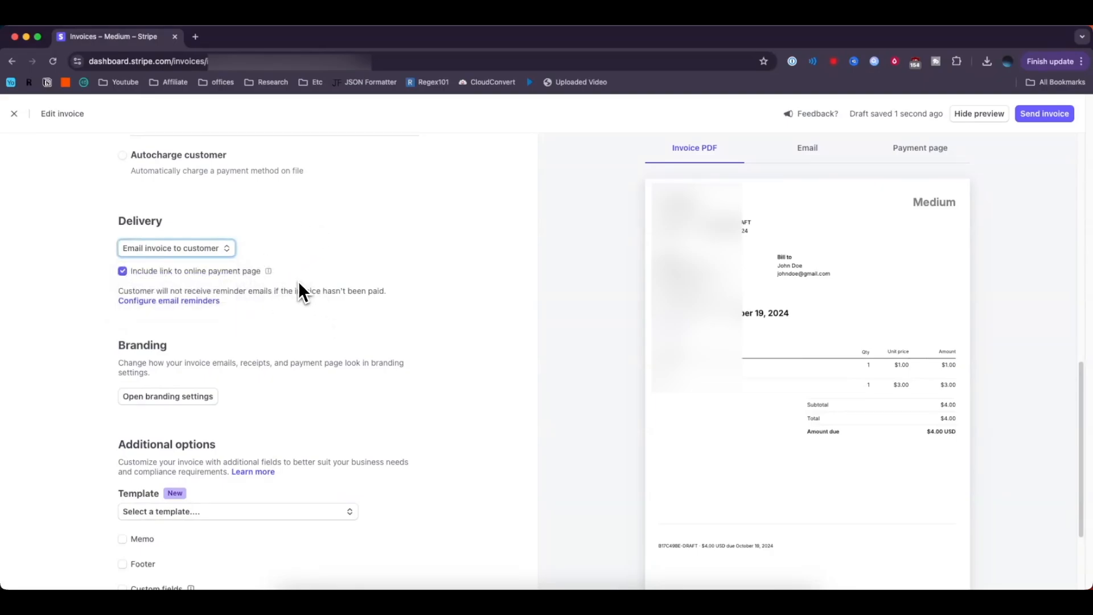
pyautogui.scroll(-2, 279, 299)
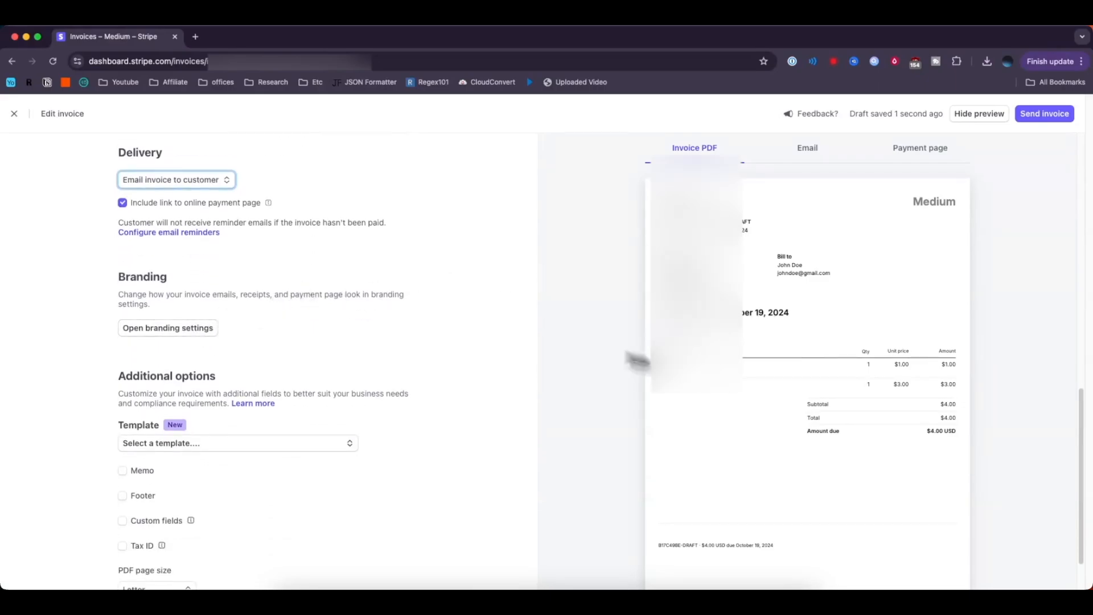
pyautogui.scroll(-2, 285, 345)
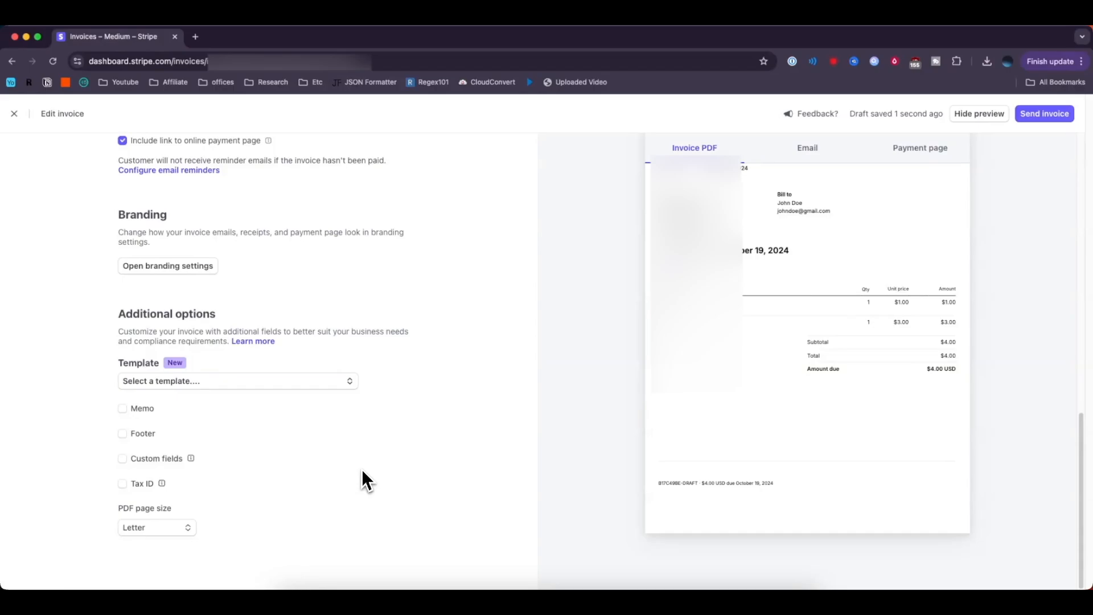
pyautogui.click(173, 526)
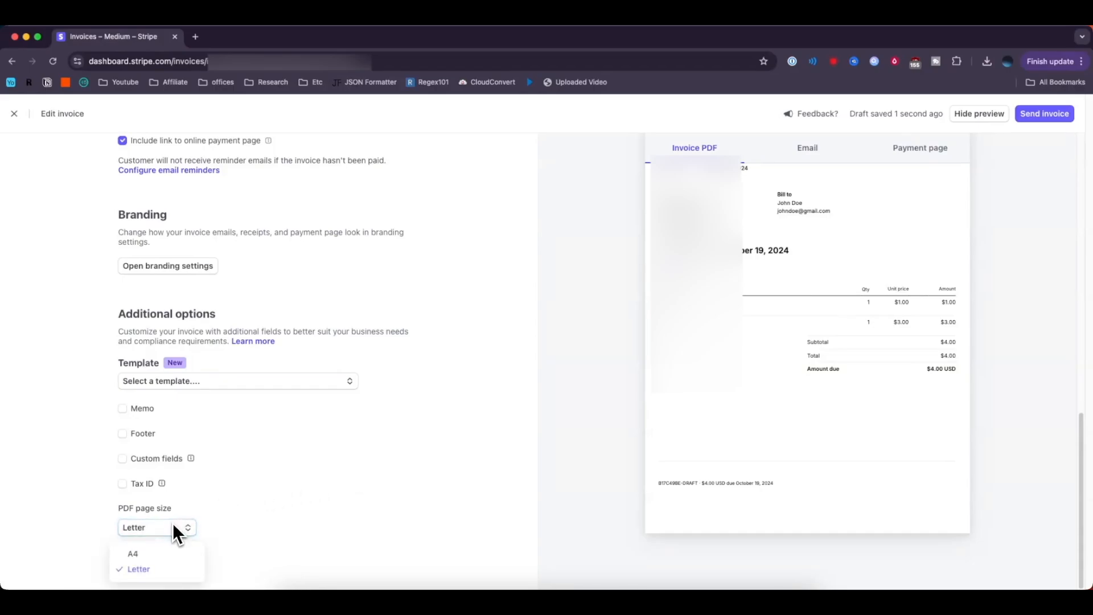
pyautogui.click(187, 533)
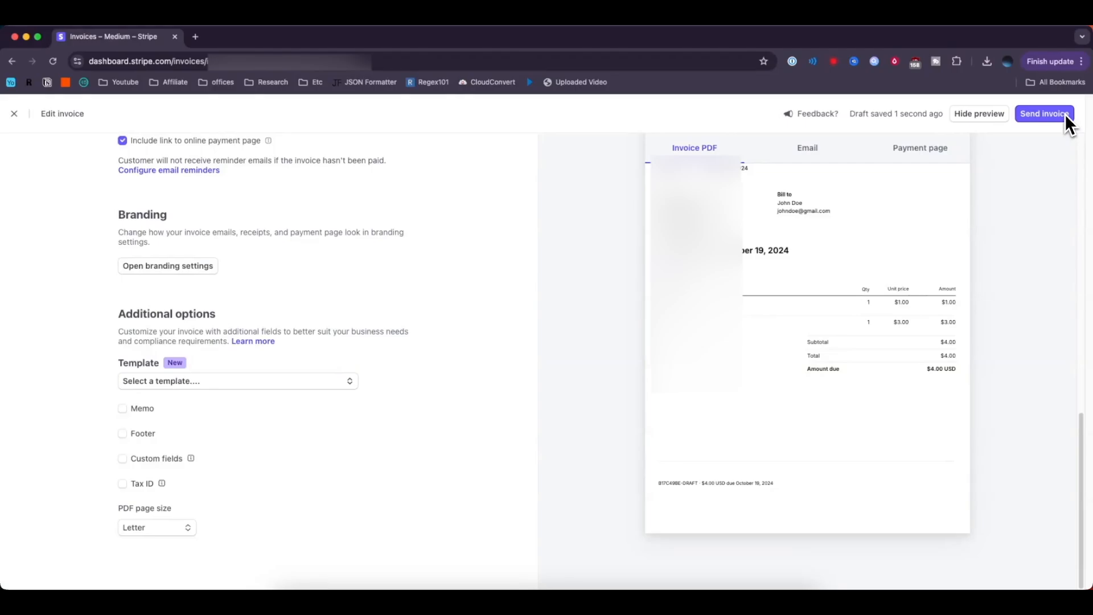
pyautogui.scroll(15, 556, 285)
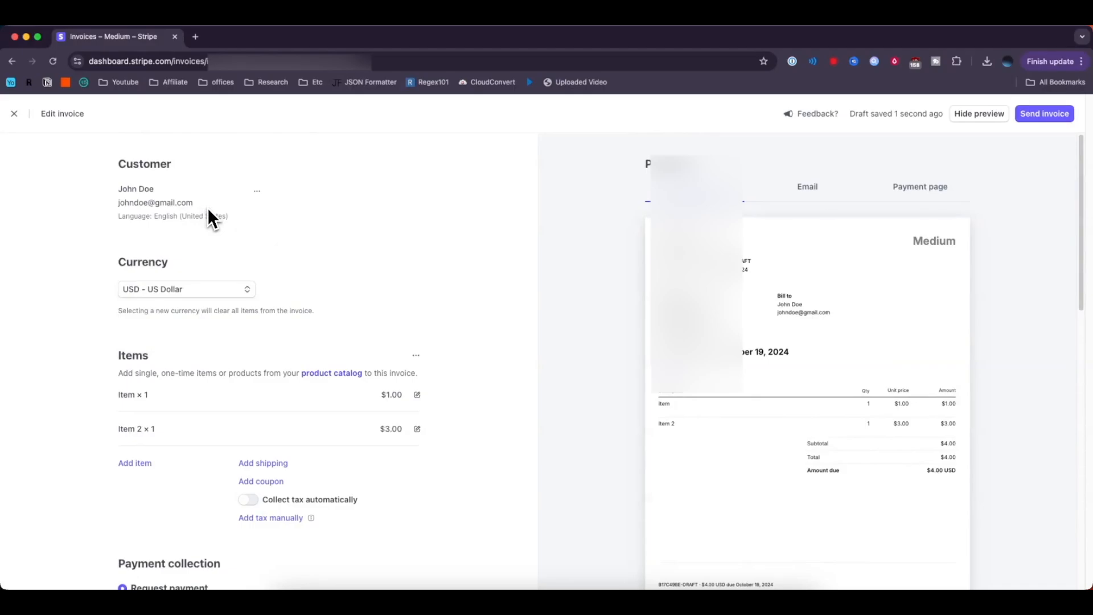